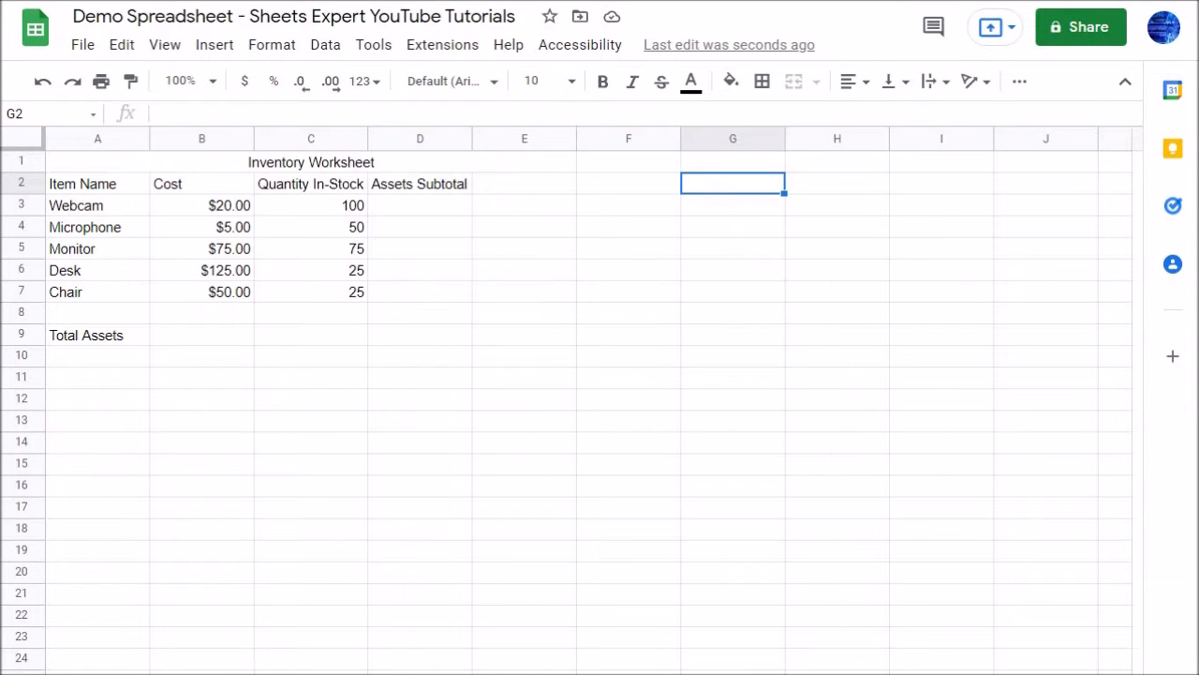
Delete the empty rows 10 through 30 below the Total Assets row.
click(21, 355)
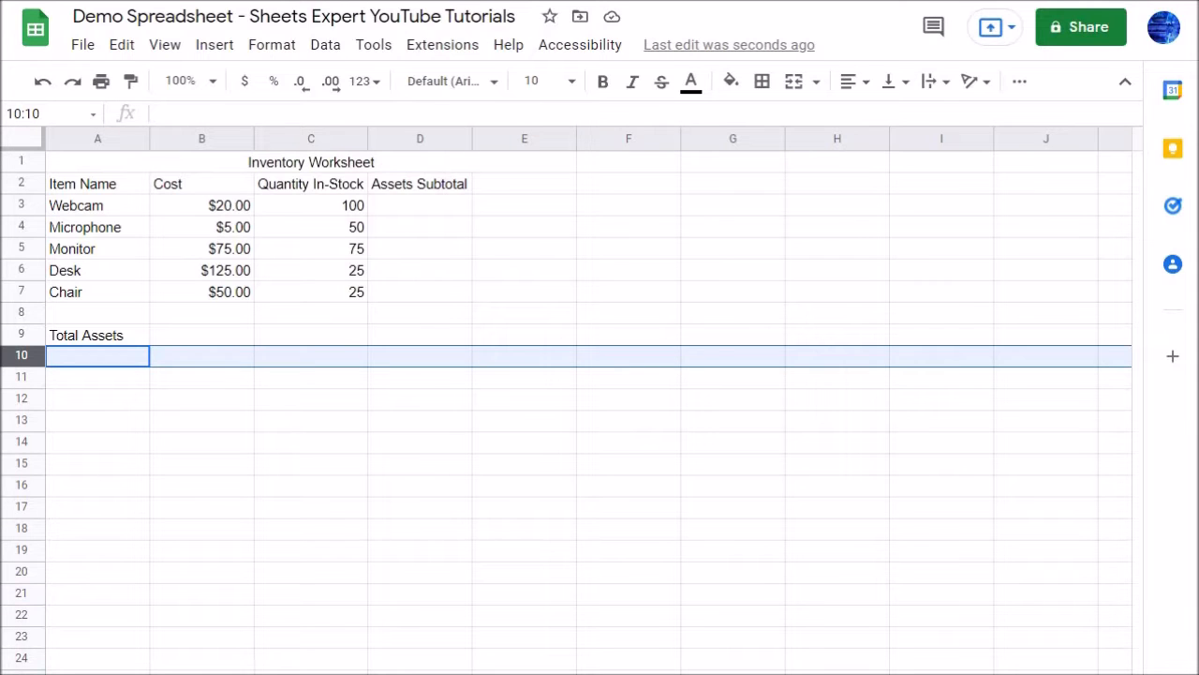
key(ctrl+shift+Down)
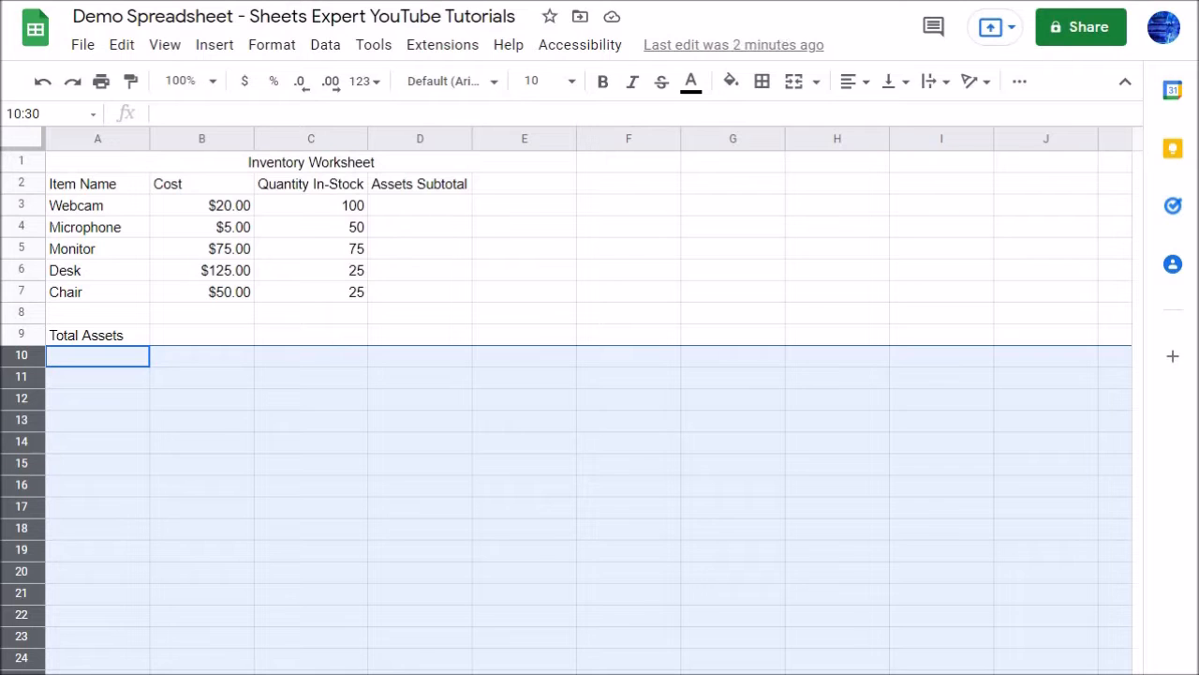
right_click(28, 355)
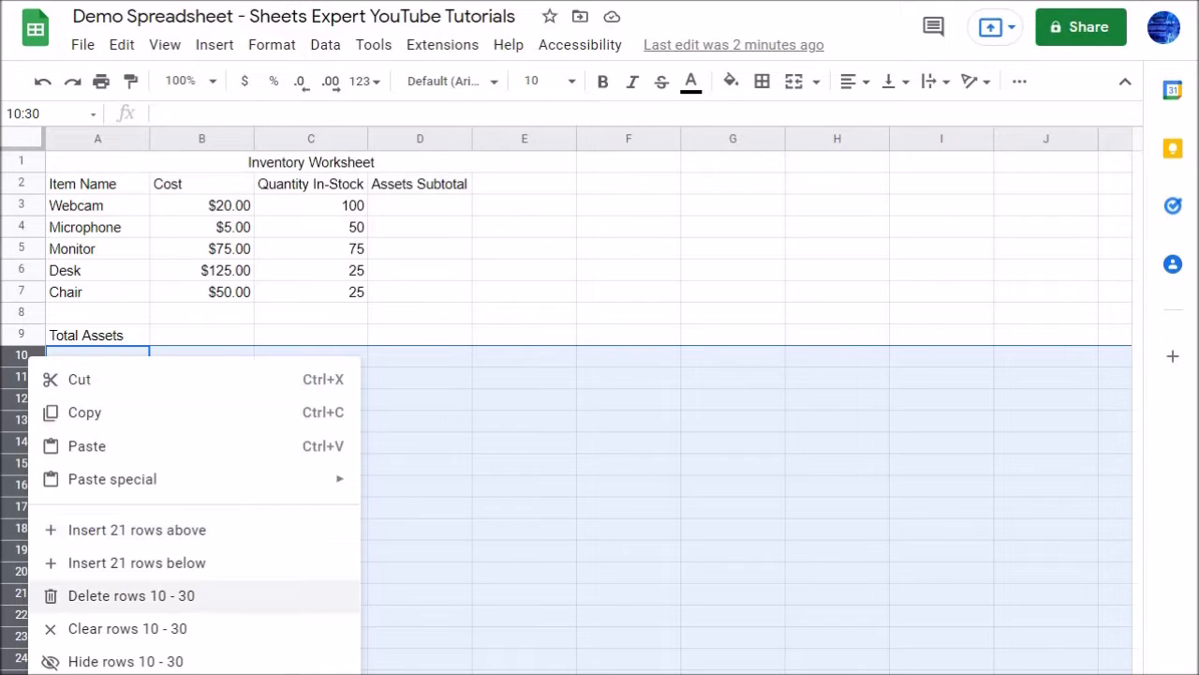
click(131, 595)
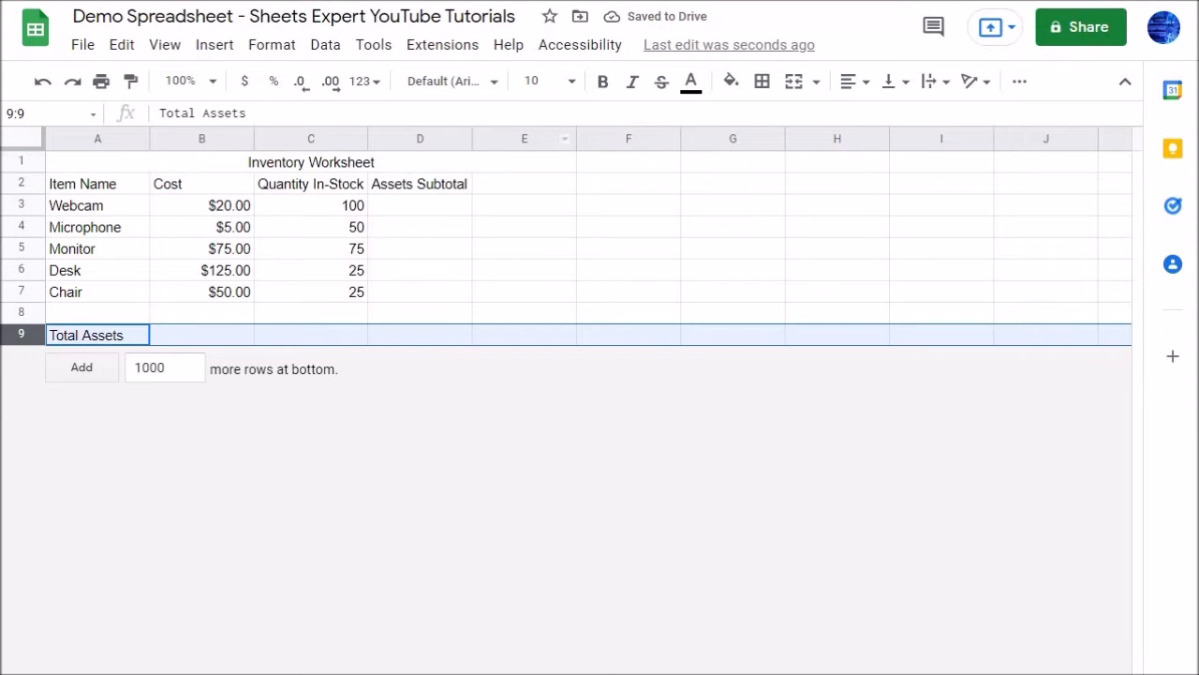
Delete the unused columns E through Z beyond the Assets Subtotal column.
click(525, 139)
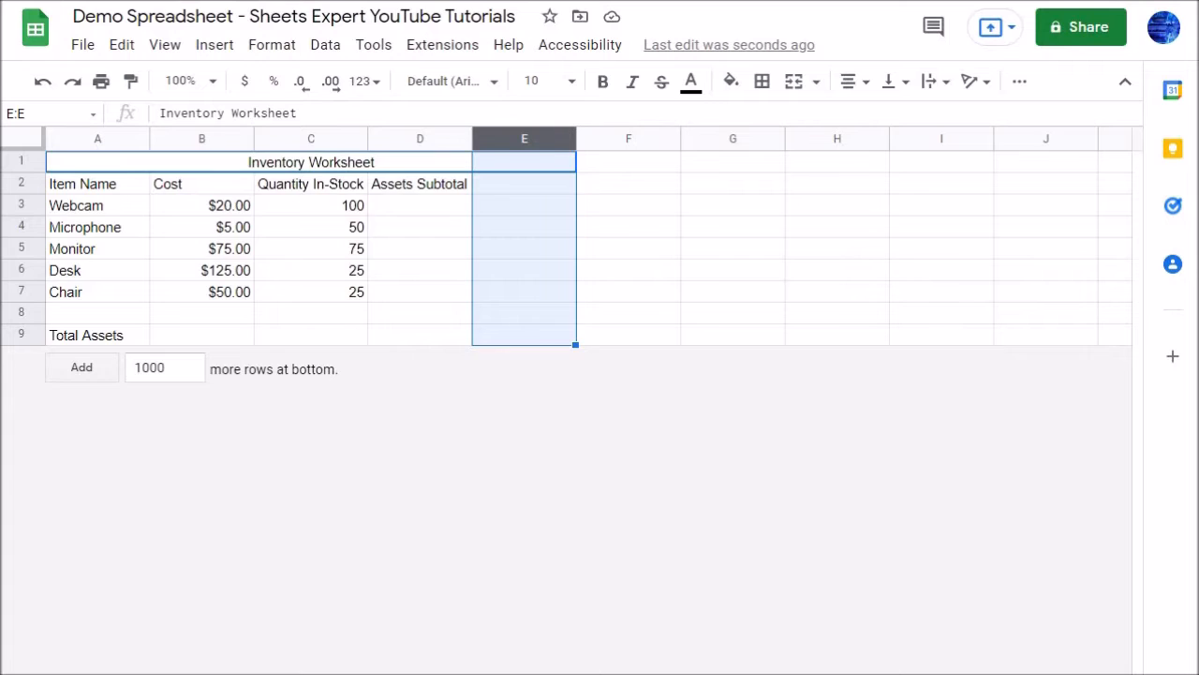
scroll(589, 244, right, 10)
scroll(588, 243, right, 6)
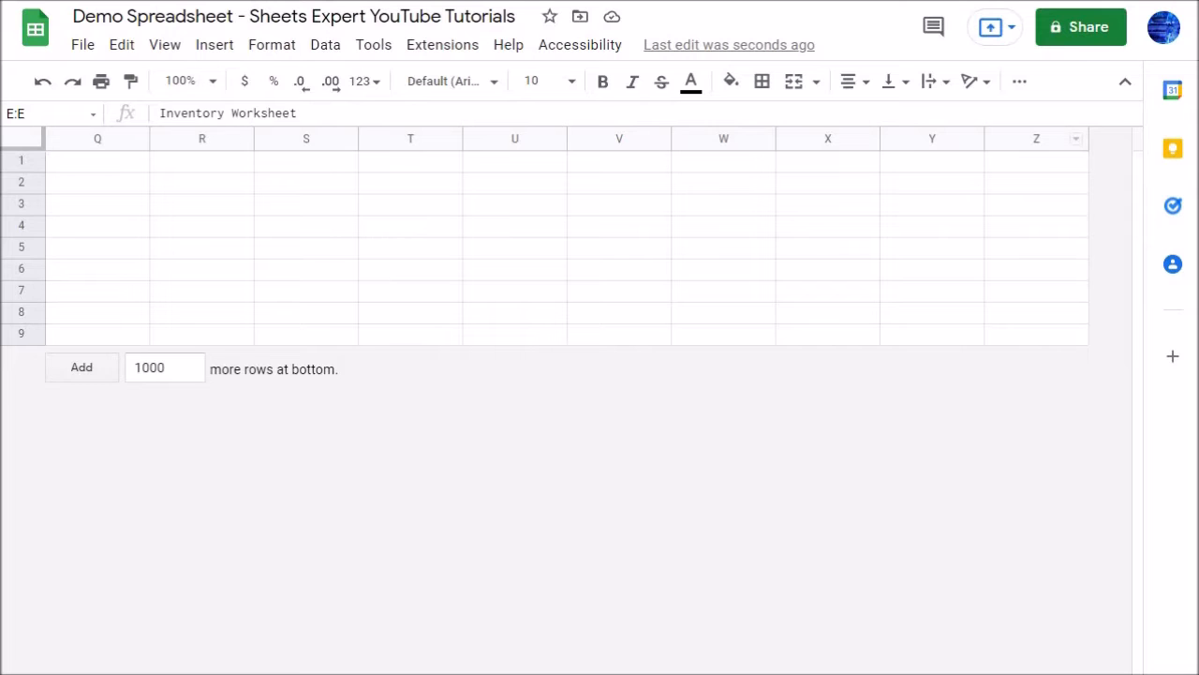
shift+click(1037, 139)
right_click(720, 139)
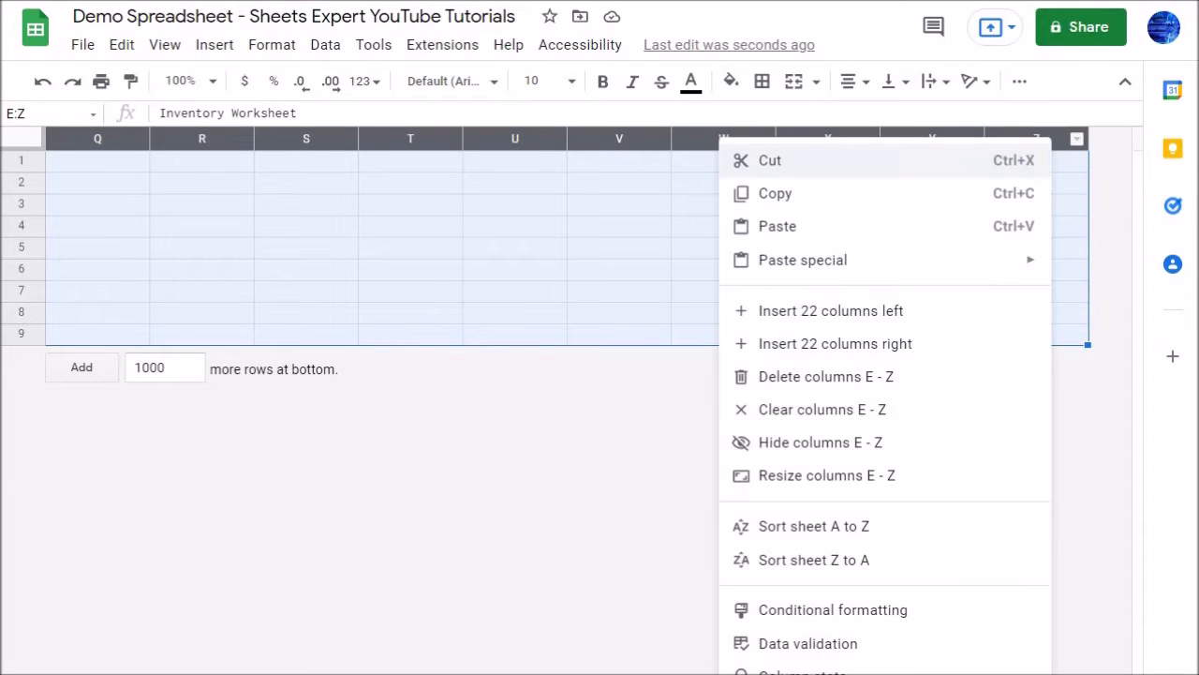
click(825, 376)
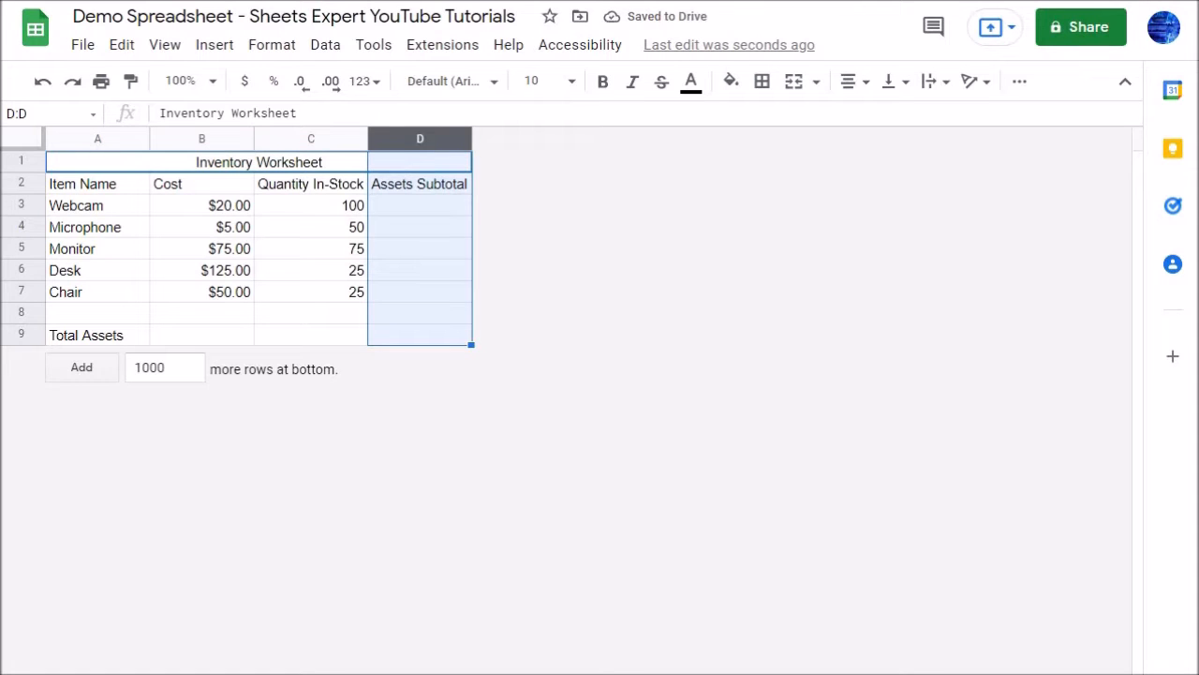
Enter the formula =C3 * B3 in cell D3 to calculate the Webcam's assets subtotal.
click(420, 205)
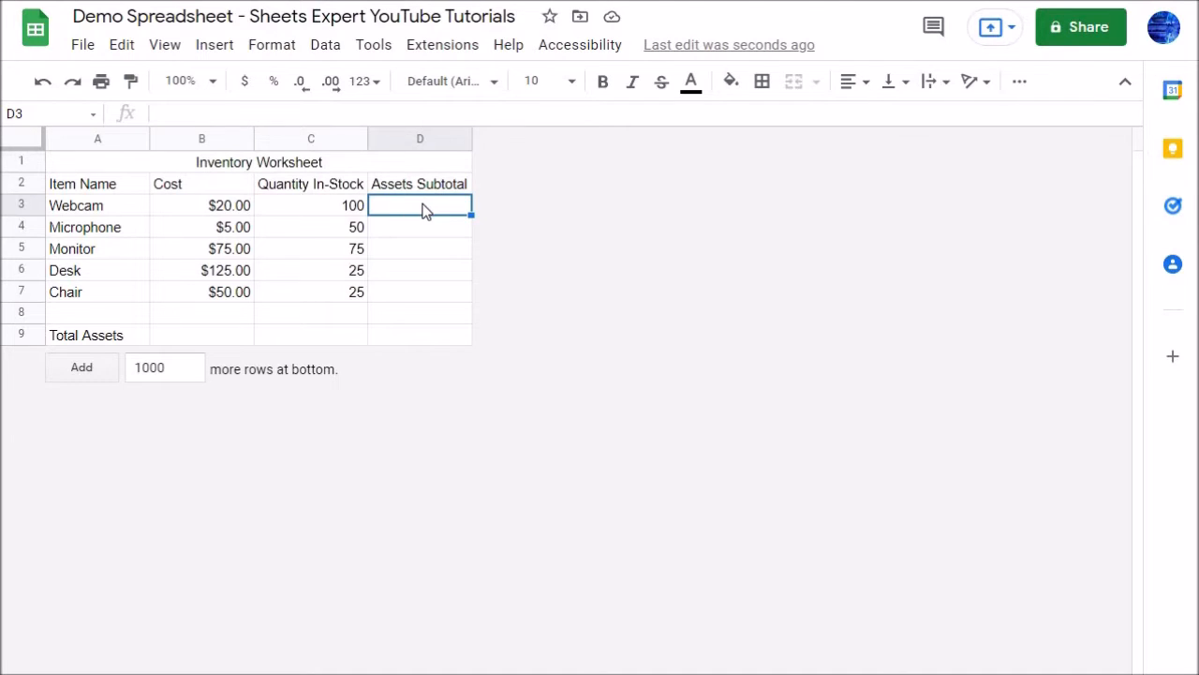
click(430, 112)
text(=)
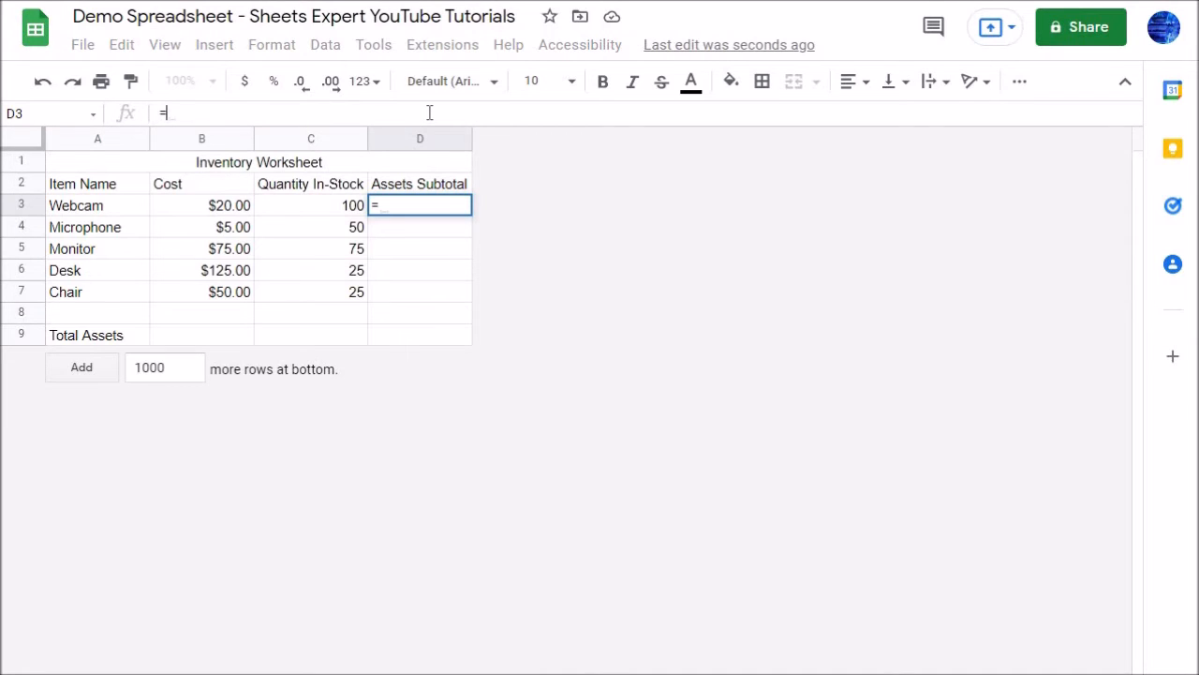
click(338, 206)
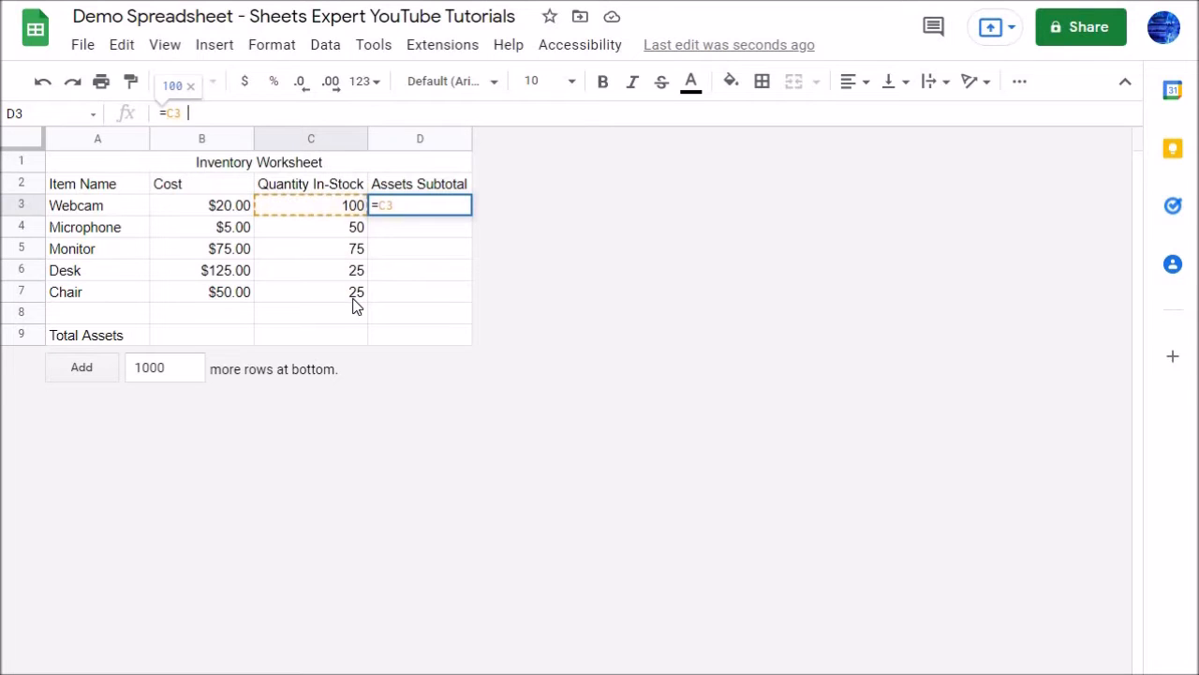
text(*)
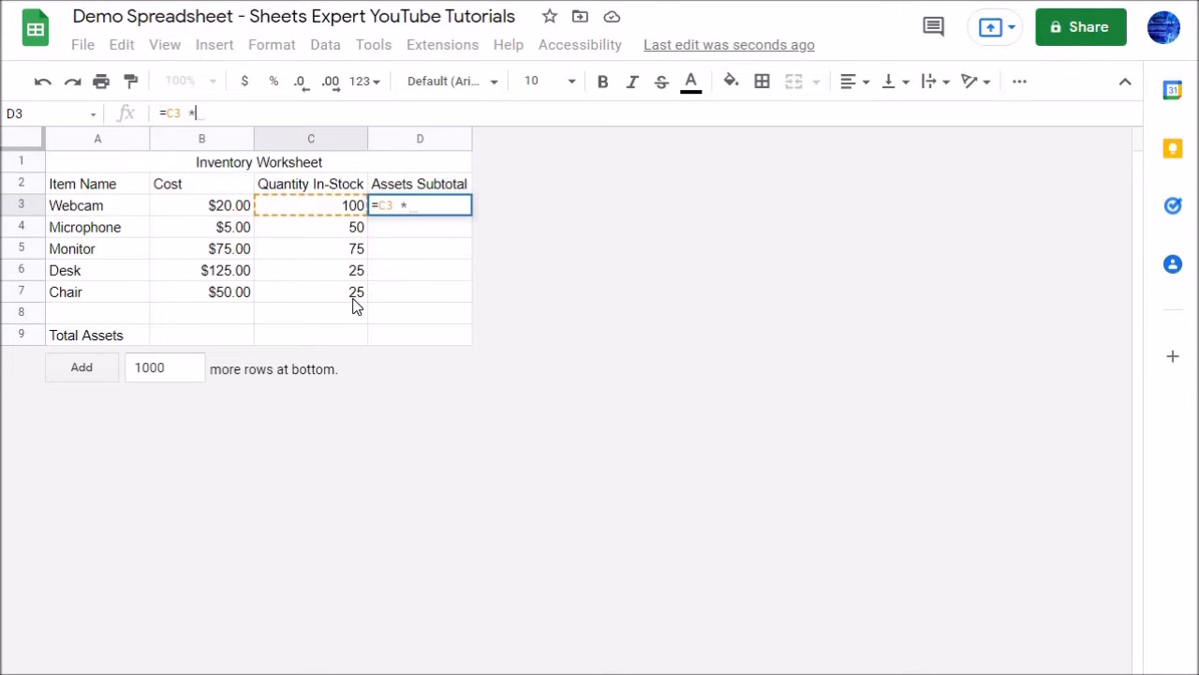
click(226, 208)
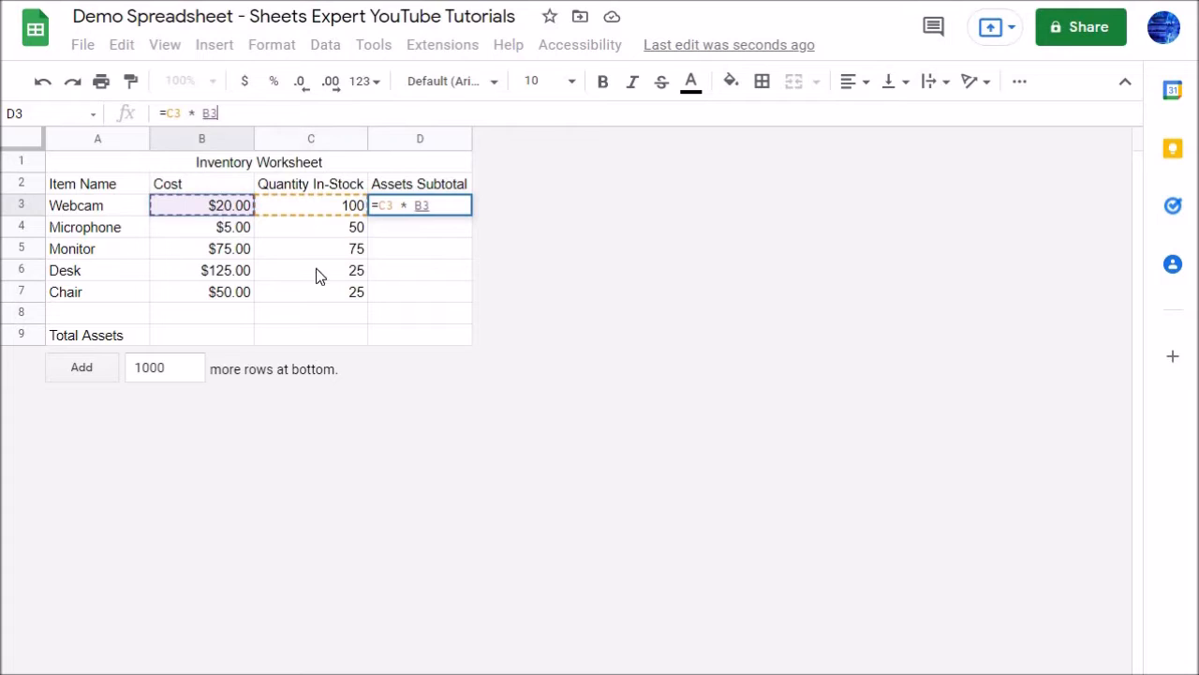
key(Return)
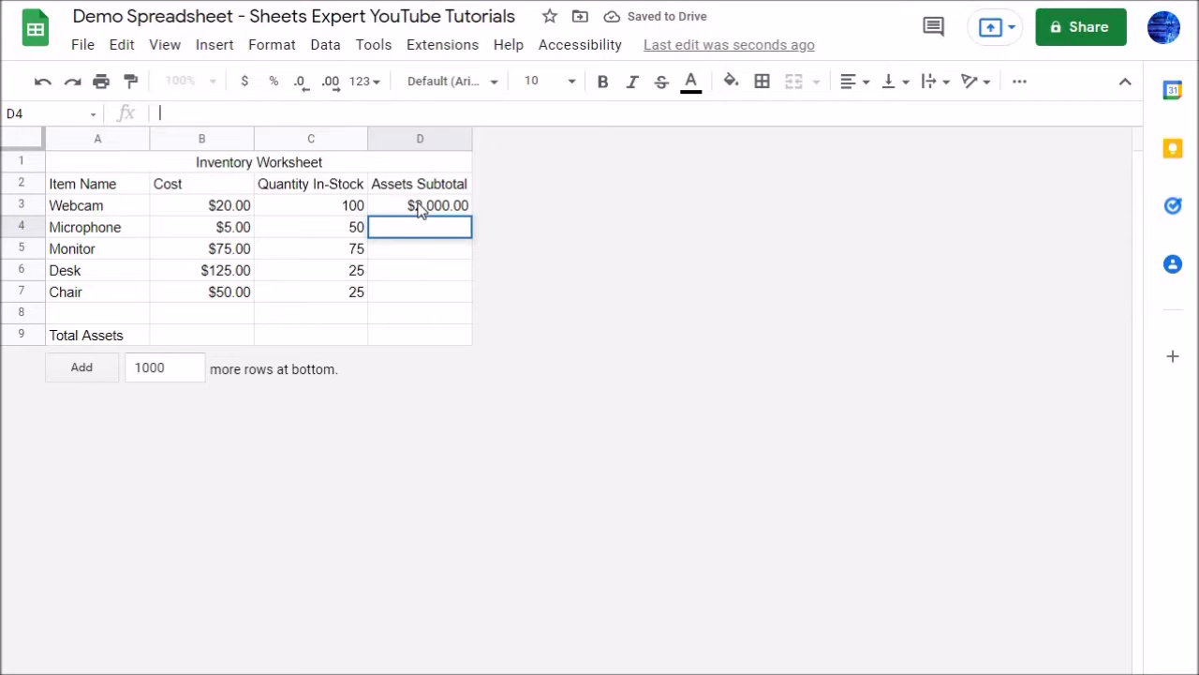
double_click(443, 226)
double_click(350, 208)
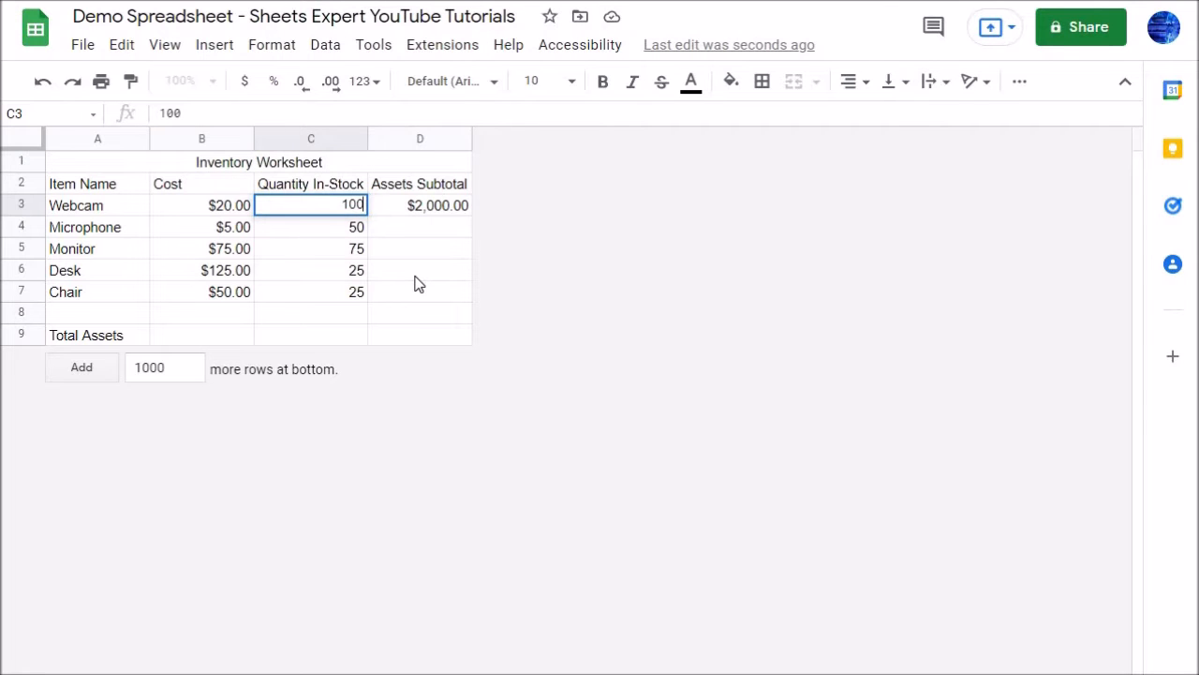
key(Tab)
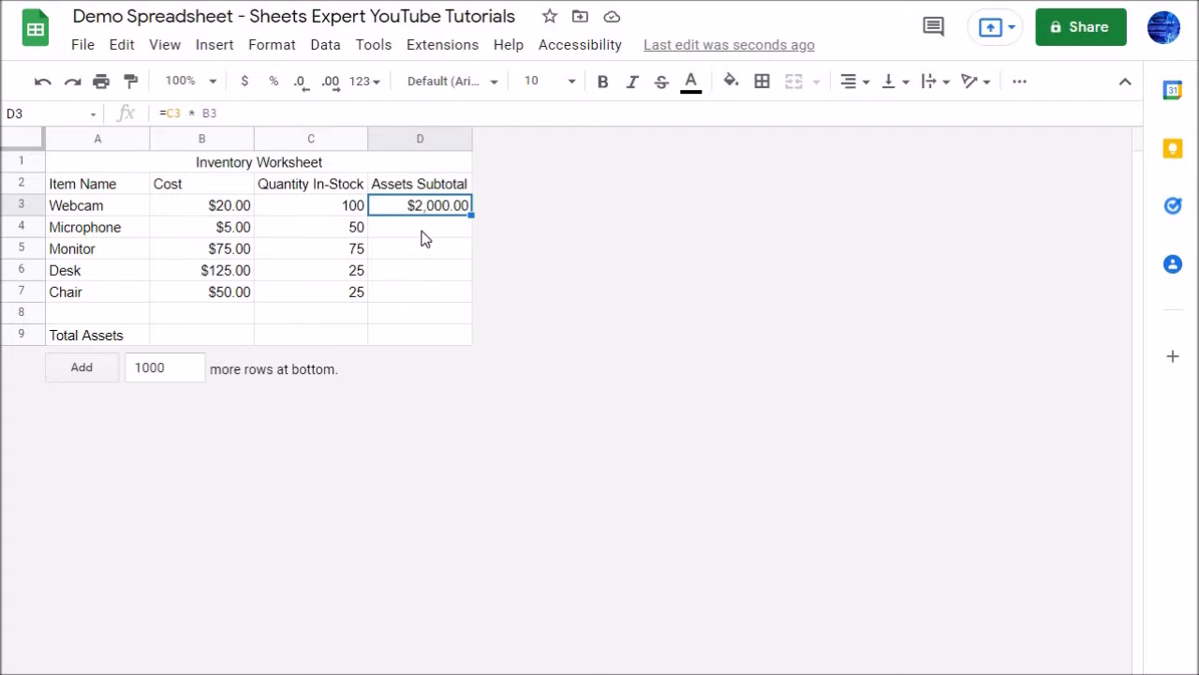
click(421, 238)
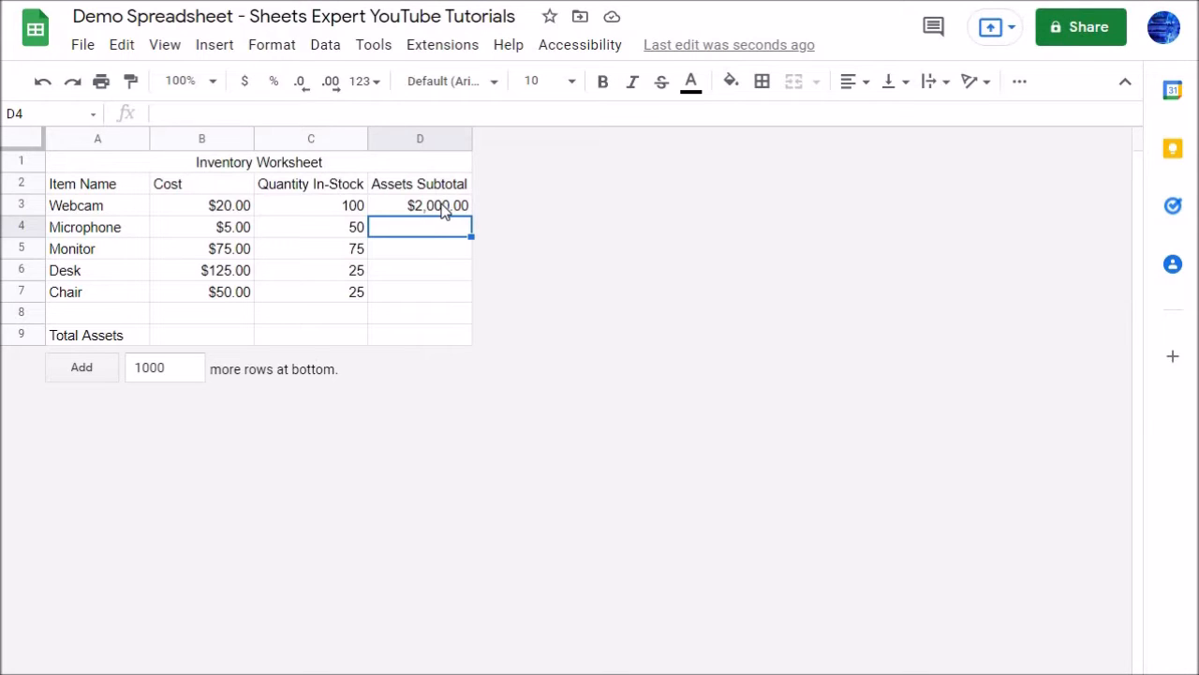
Fill the subtotal formula in D3 down through cell D7 for the remaining items.
click(445, 211)
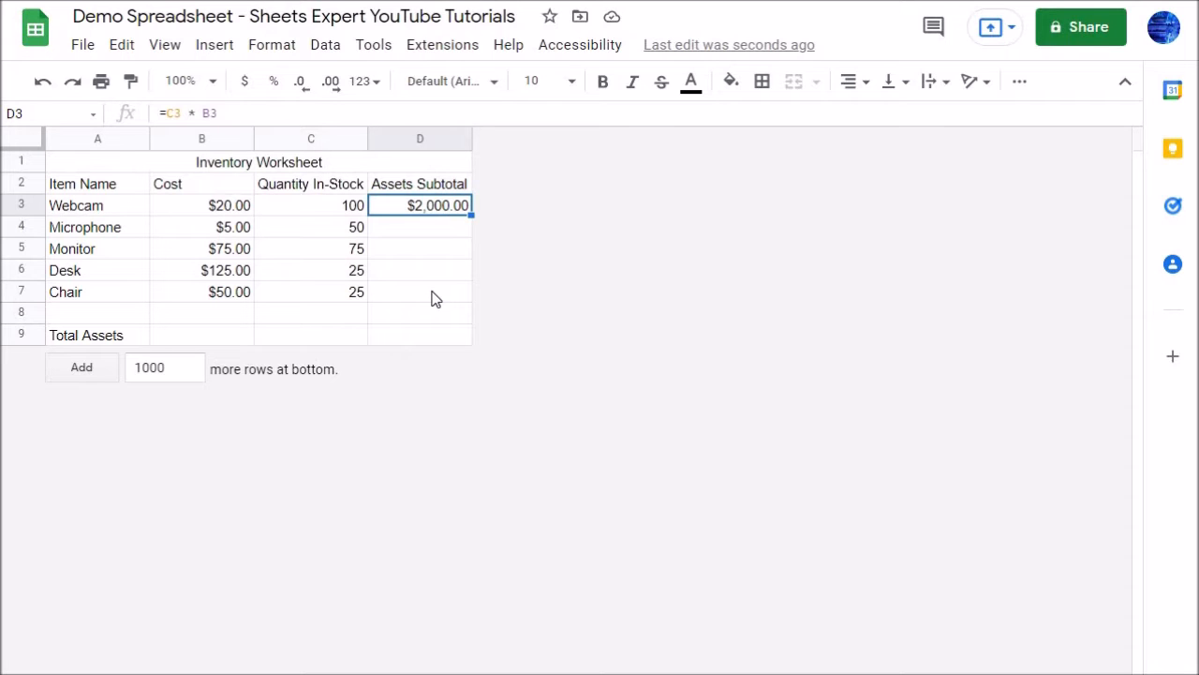
click(433, 296)
click(438, 218)
drag(475, 213, 469, 296)
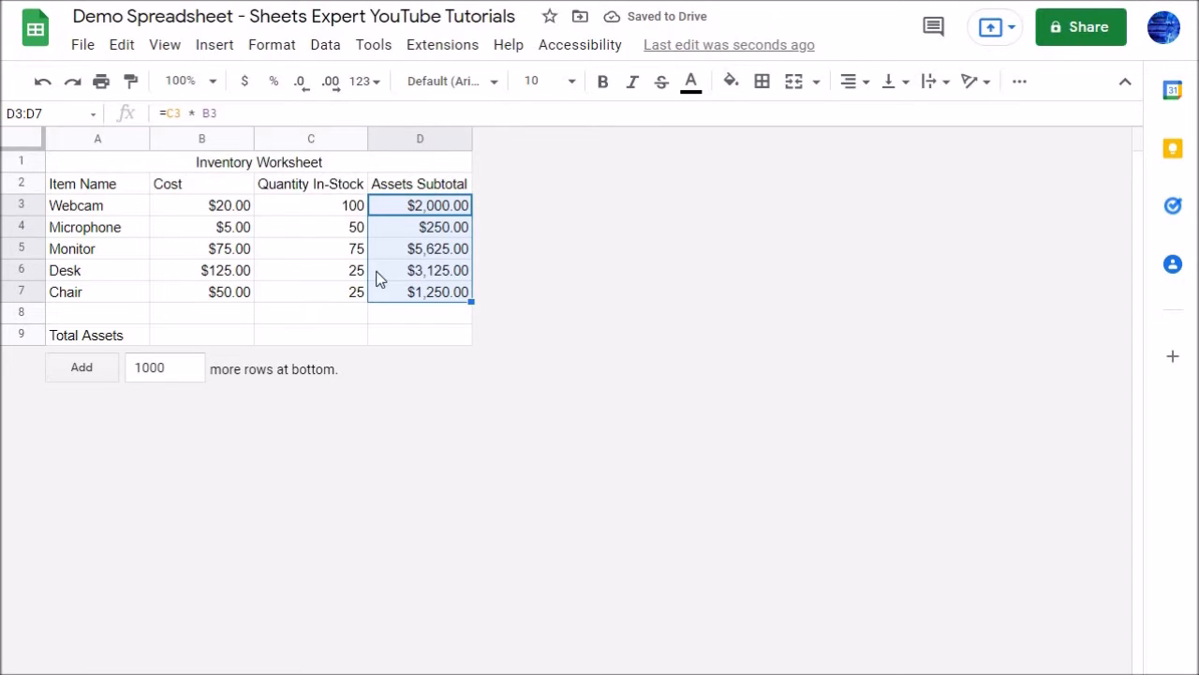
Check the cell references in the copied subtotal formulas in D4, D5 and D7.
click(392, 234)
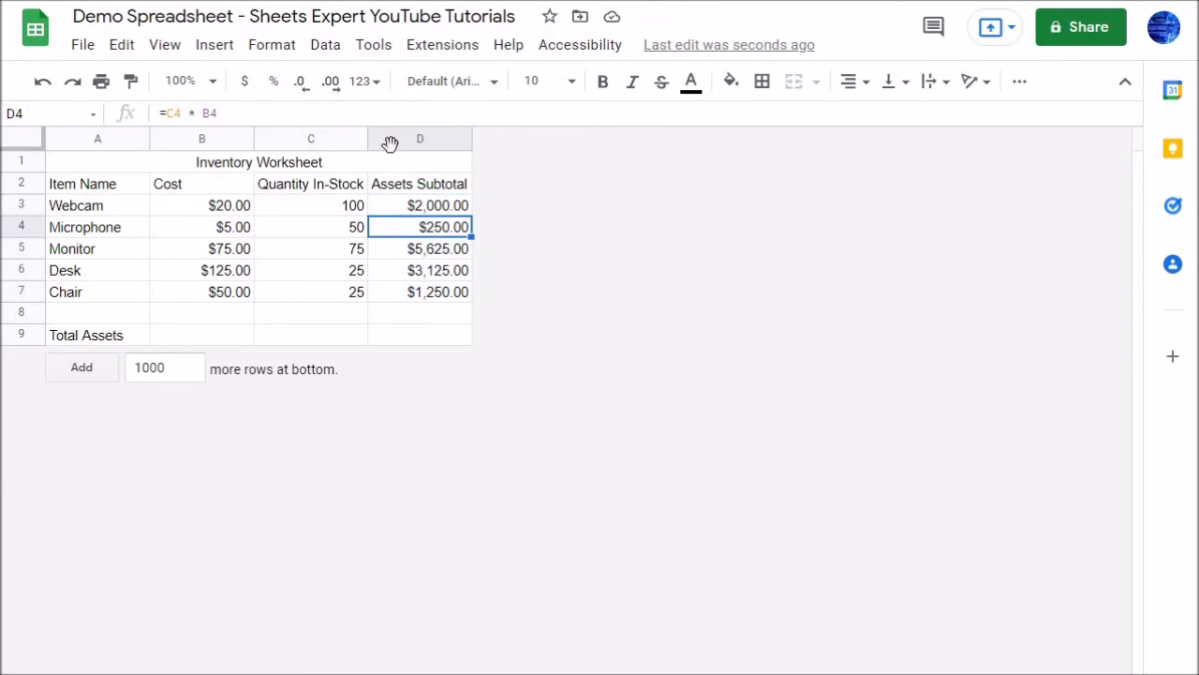
click(402, 110)
key(Return)
key(Return)
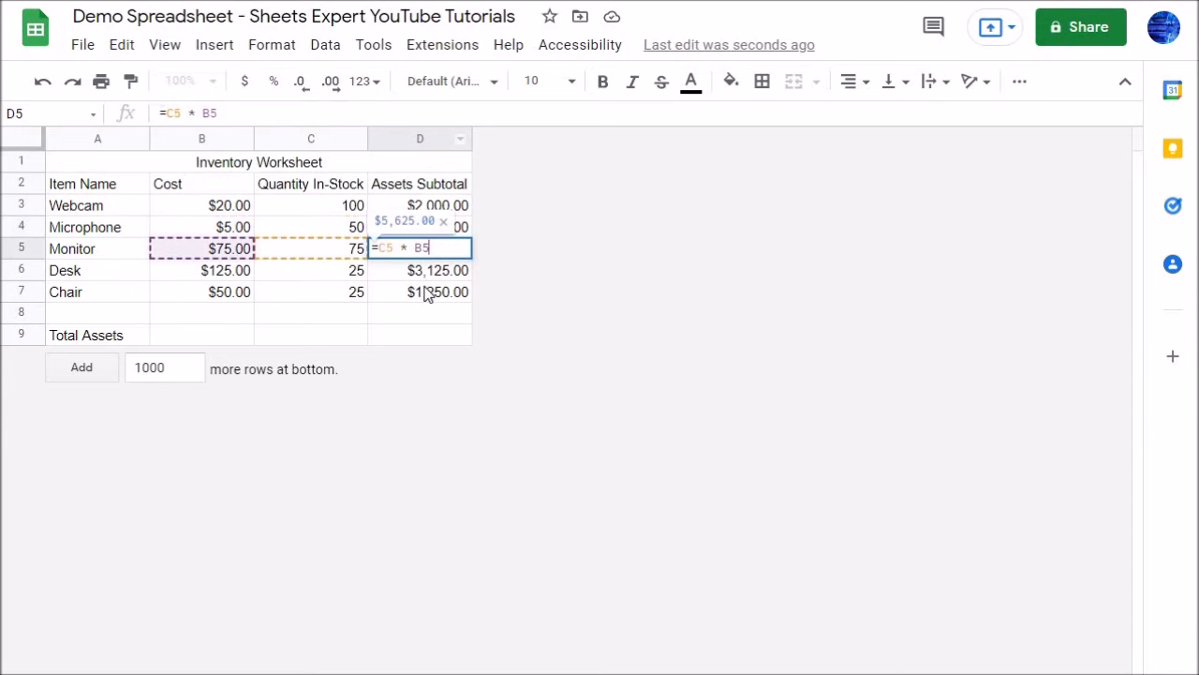
key(Return)
click(437, 300)
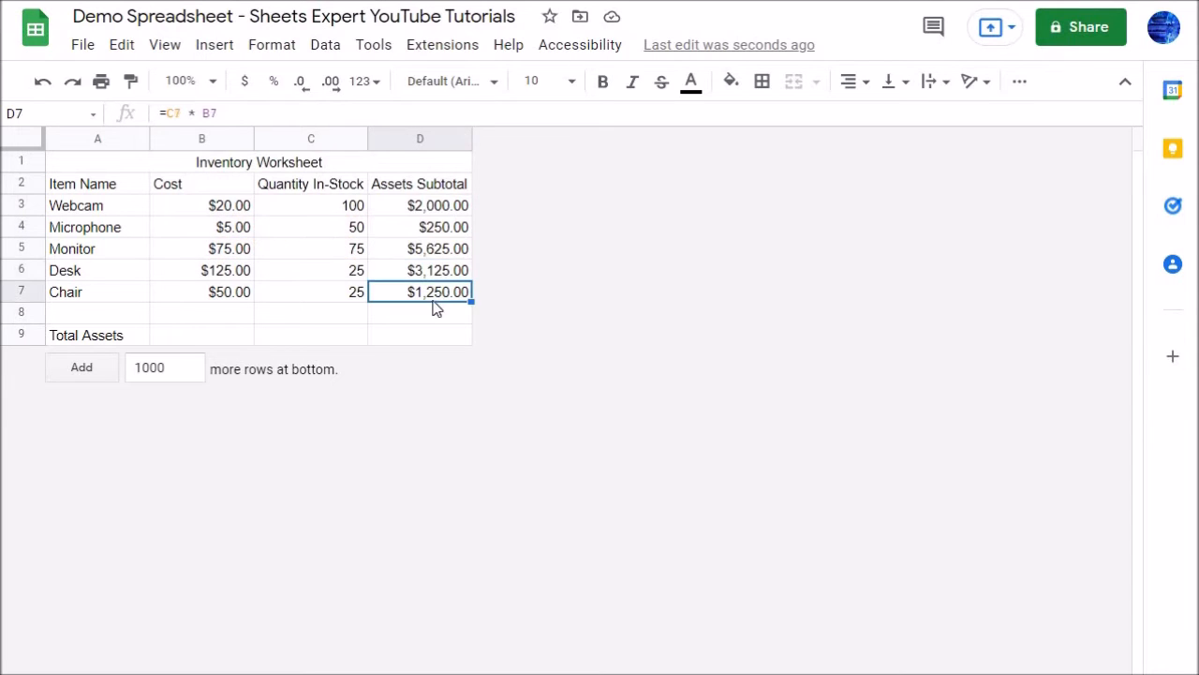
click(433, 343)
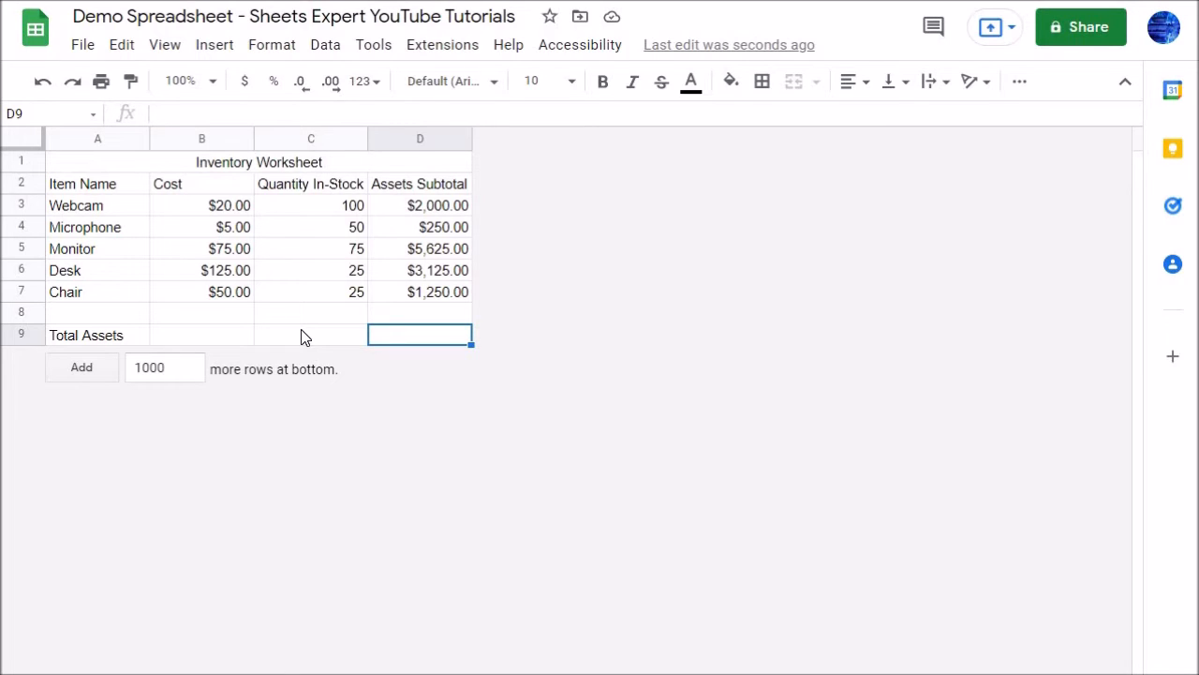
click(94, 47)
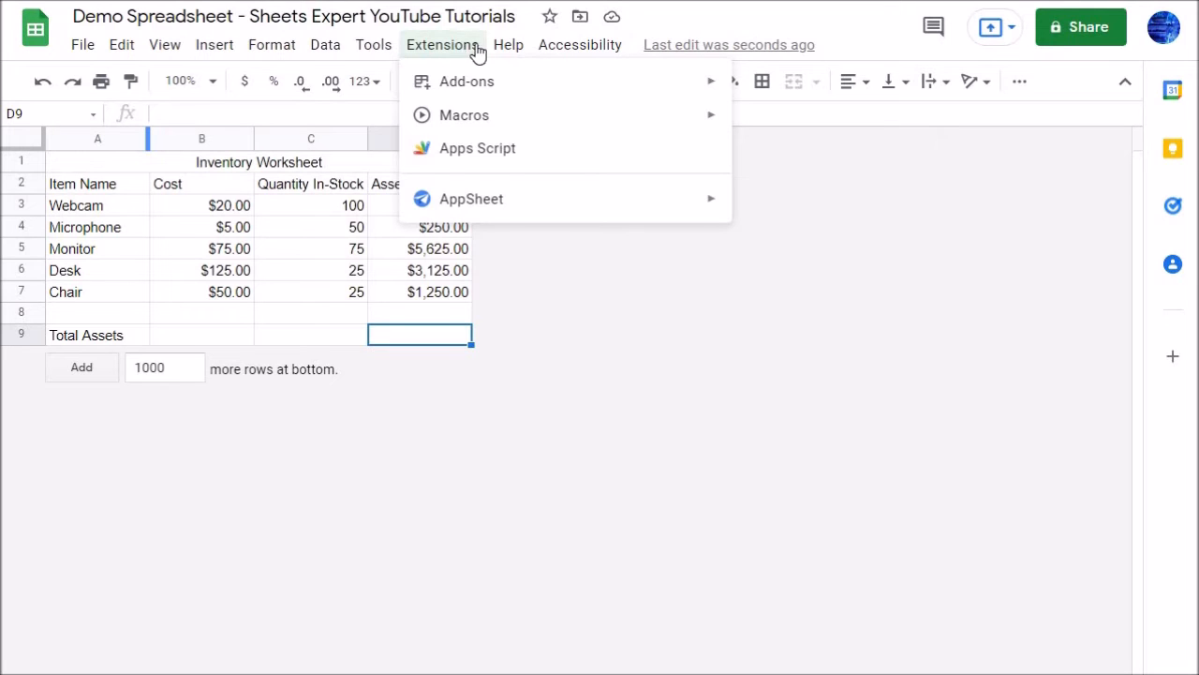
mouse_move(580, 51)
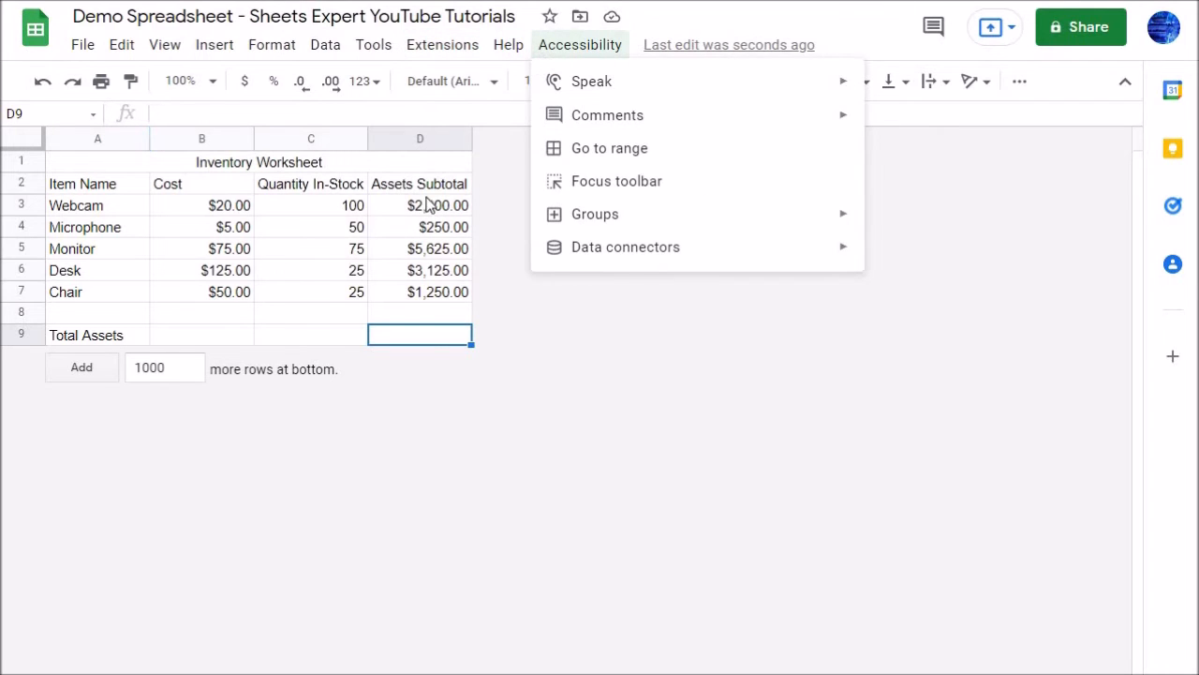
click(418, 345)
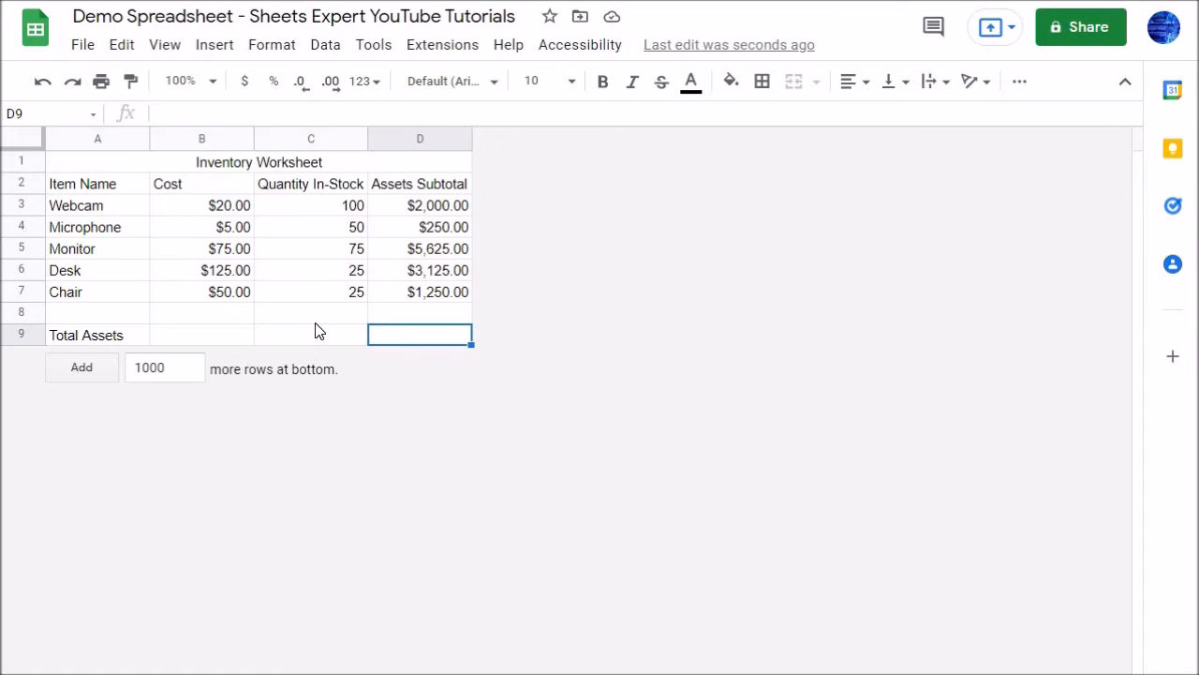
Jump from cell D8 to cell D9 by entering its cell reference.
click(423, 317)
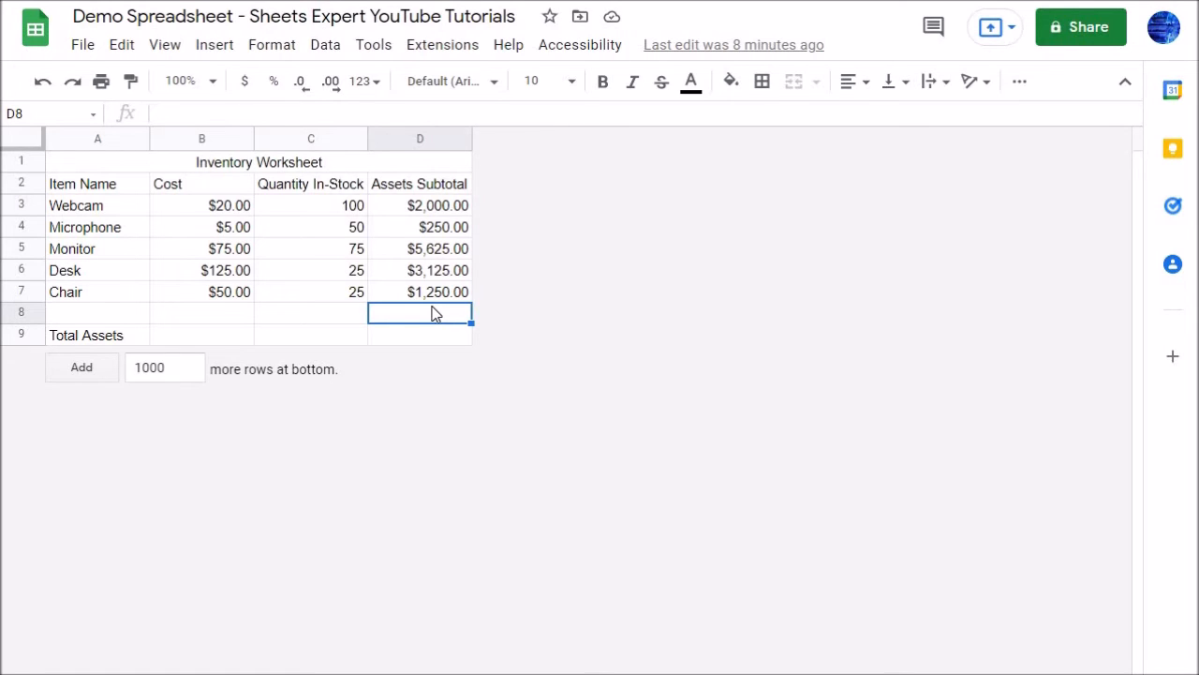
click(35, 113)
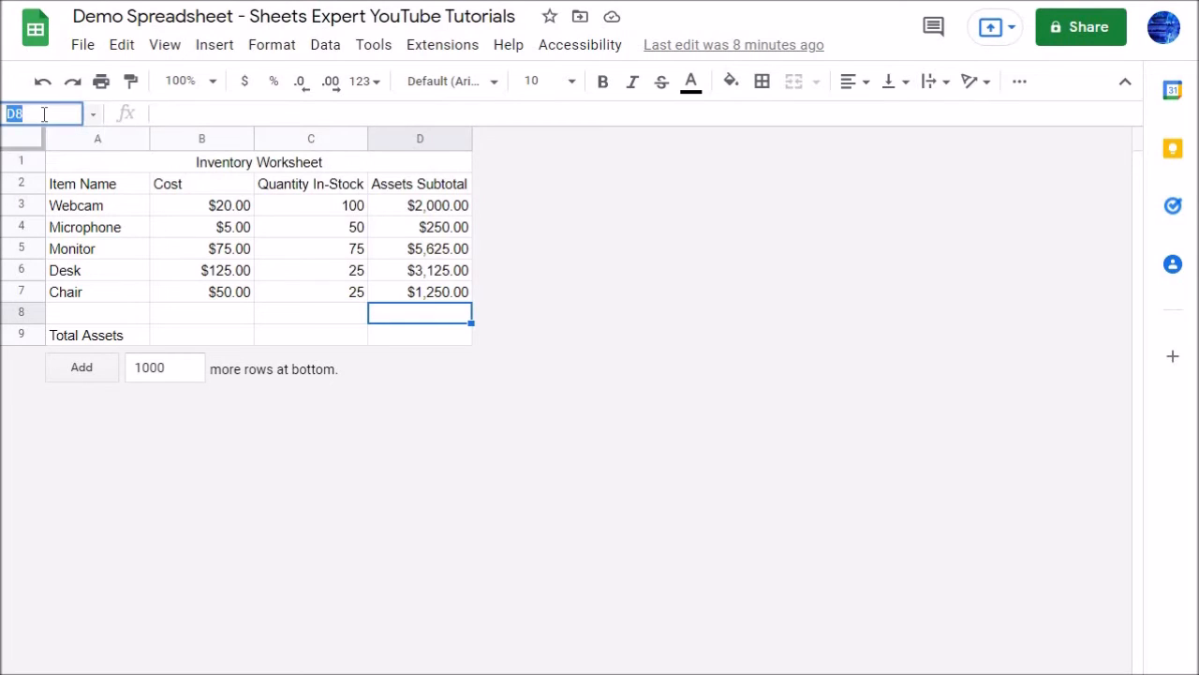
click(43, 113)
double_click(13, 114)
text(D9)
key(Return)
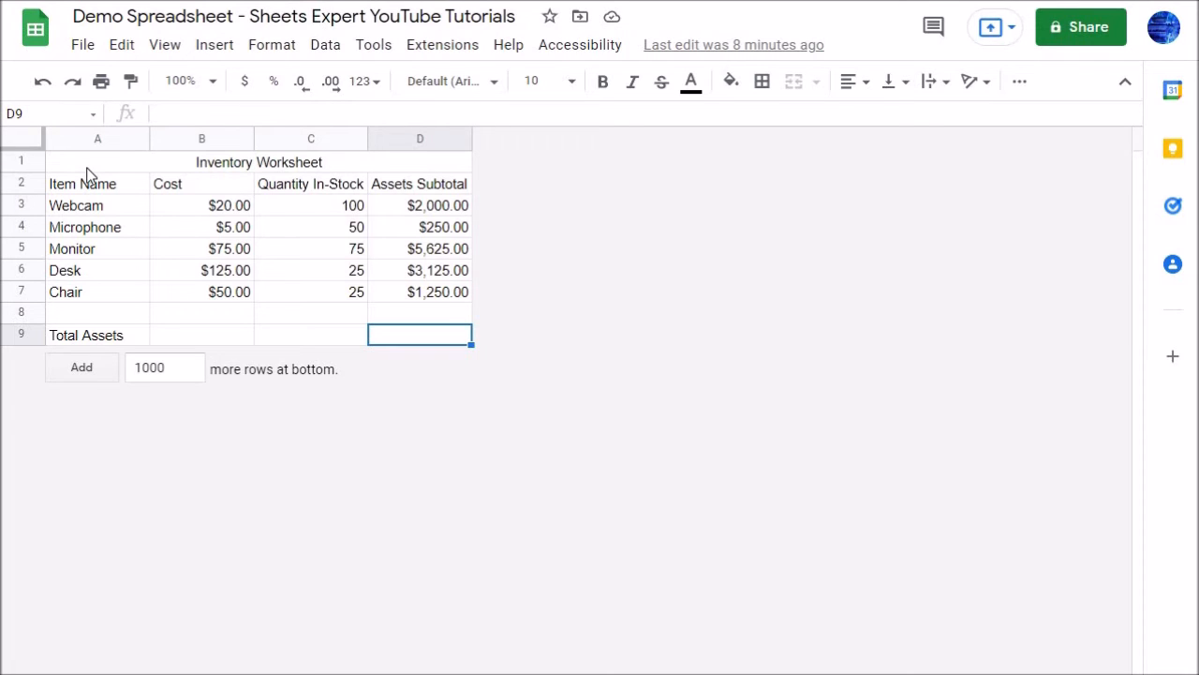
Create a named range called Costs for cells B2:B7 in the Cost column.
drag(213, 185, 216, 291)
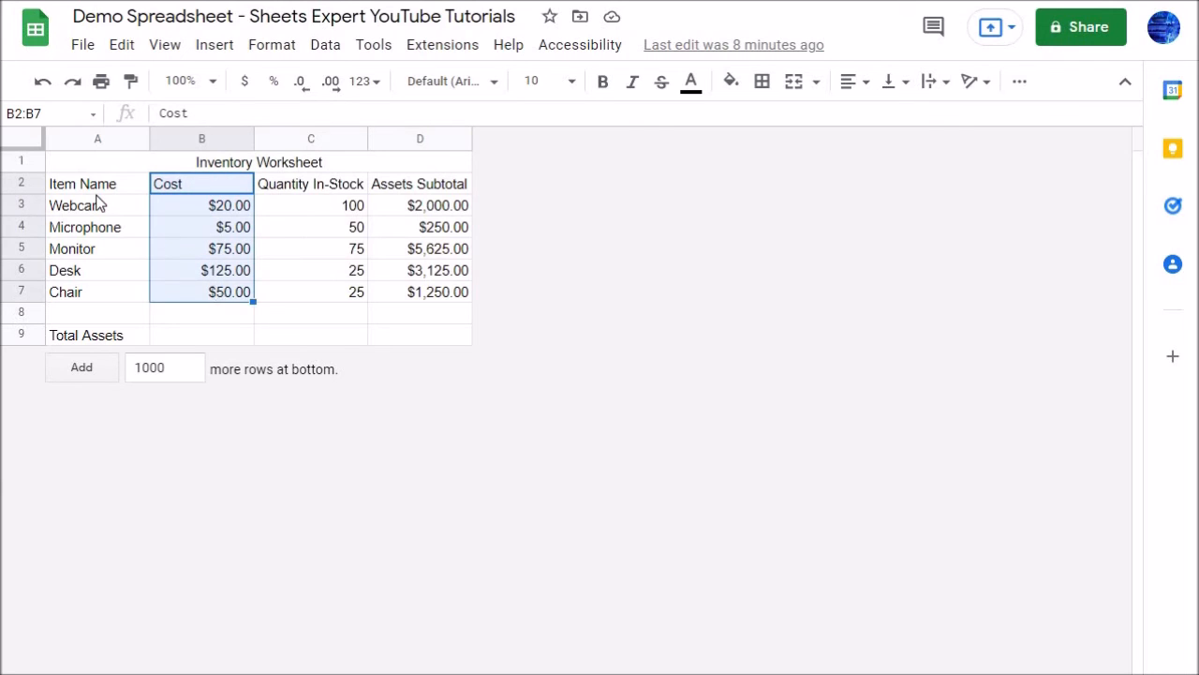
click(62, 113)
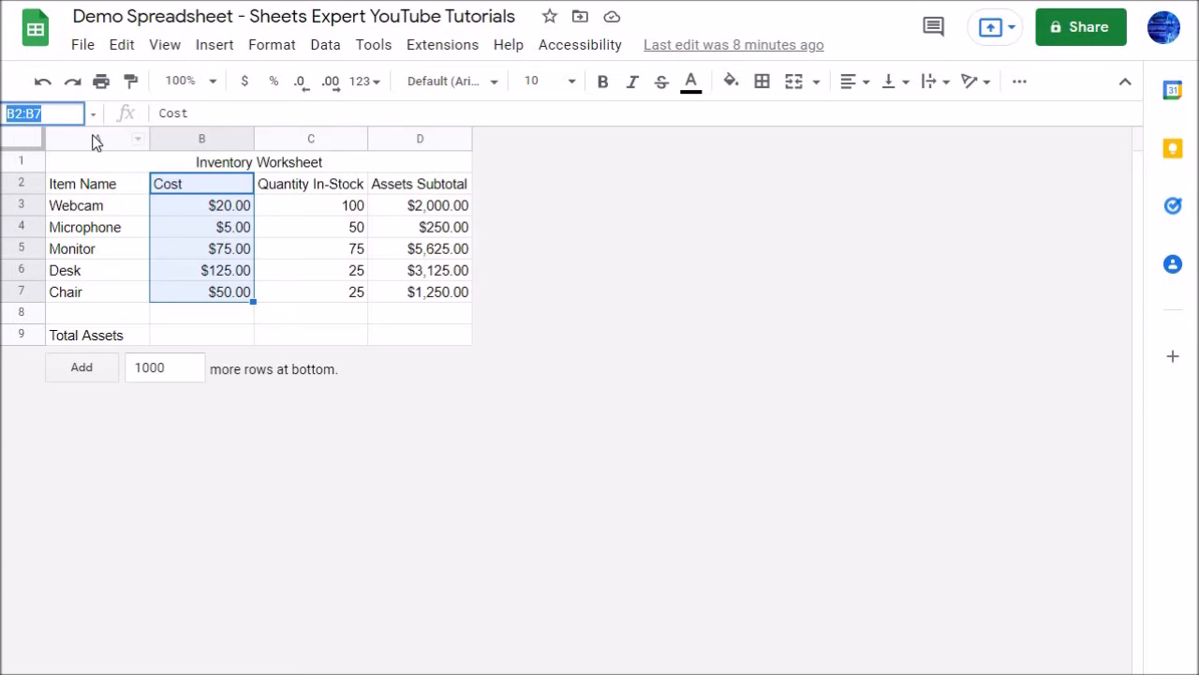
text(Costs)
key(Return)
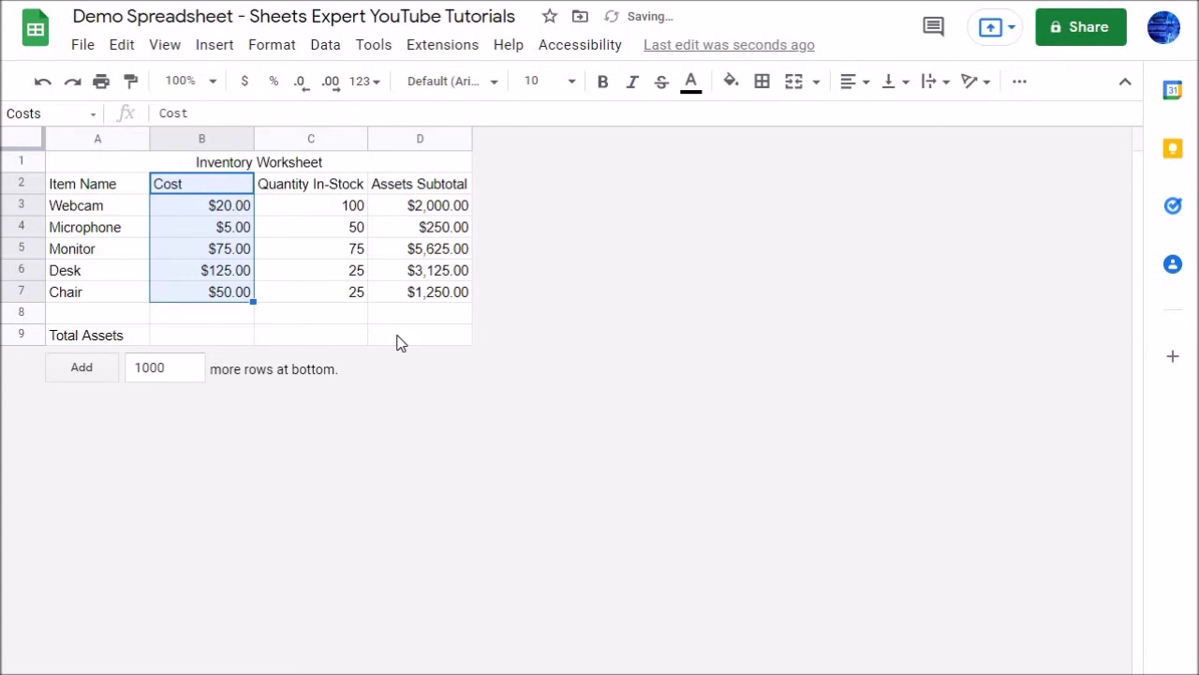
Move to cell C9 and recall the Costs range from the list of named ranges.
click(316, 335)
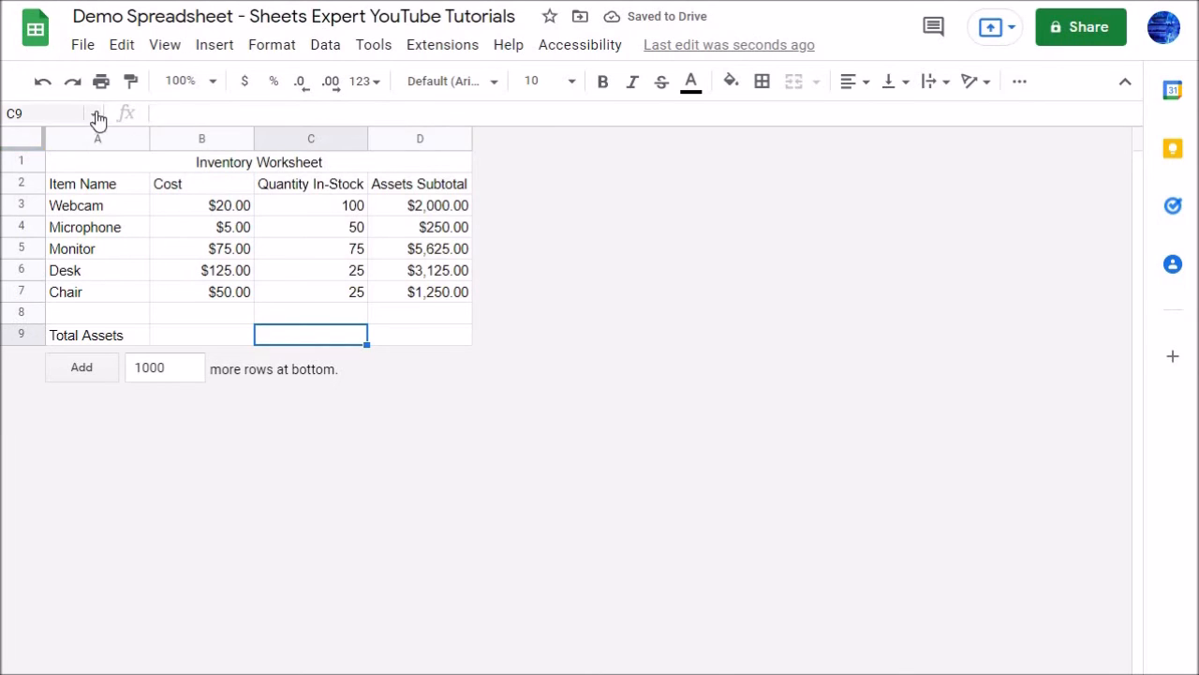
click(93, 114)
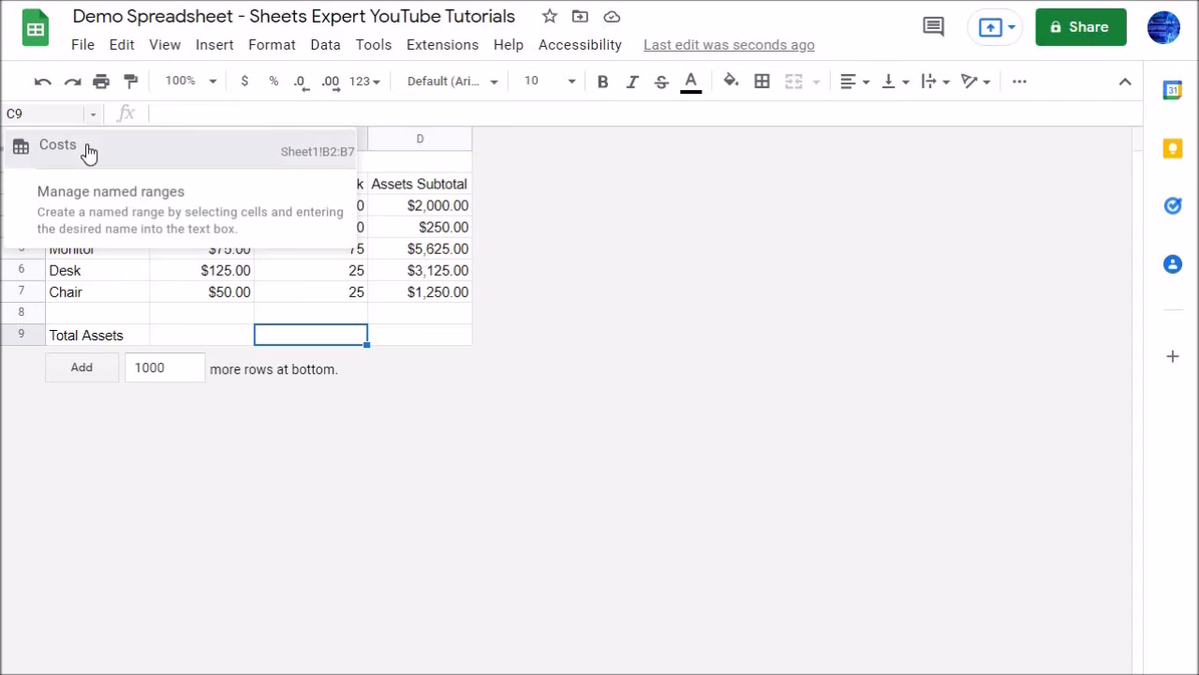
click(89, 150)
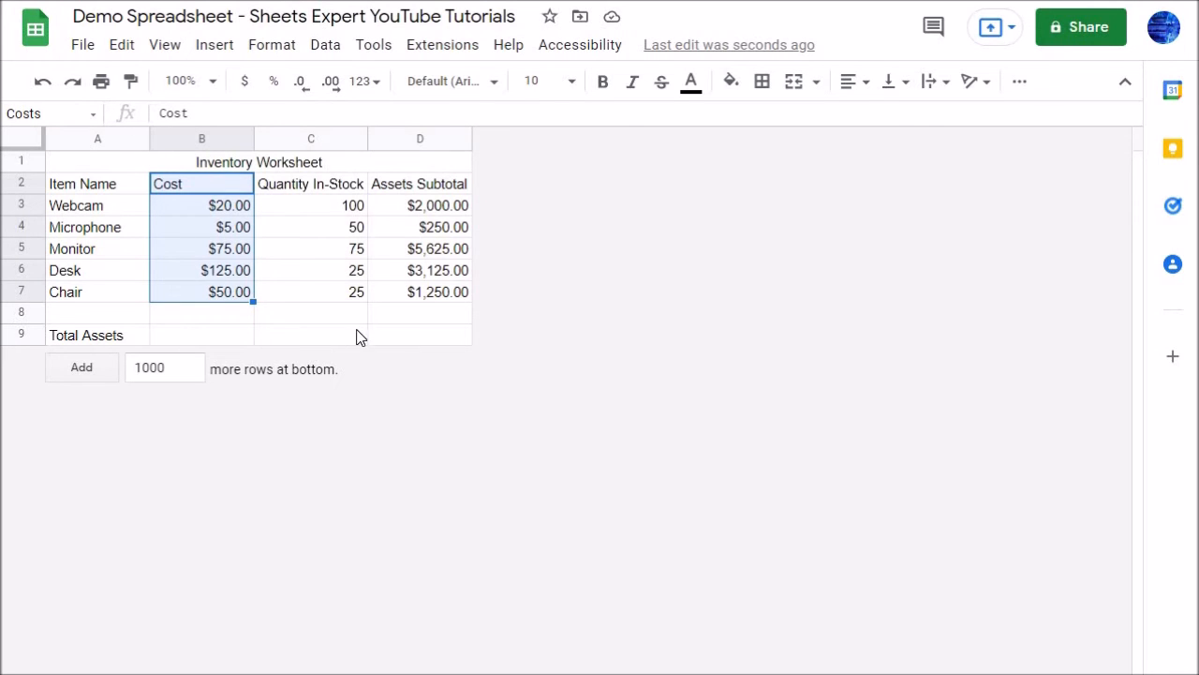
Jump to cell D9 by its cell reference and total the subtotals there with the suggested formula =SUM(D2:D7).
click(66, 114)
text(d9)
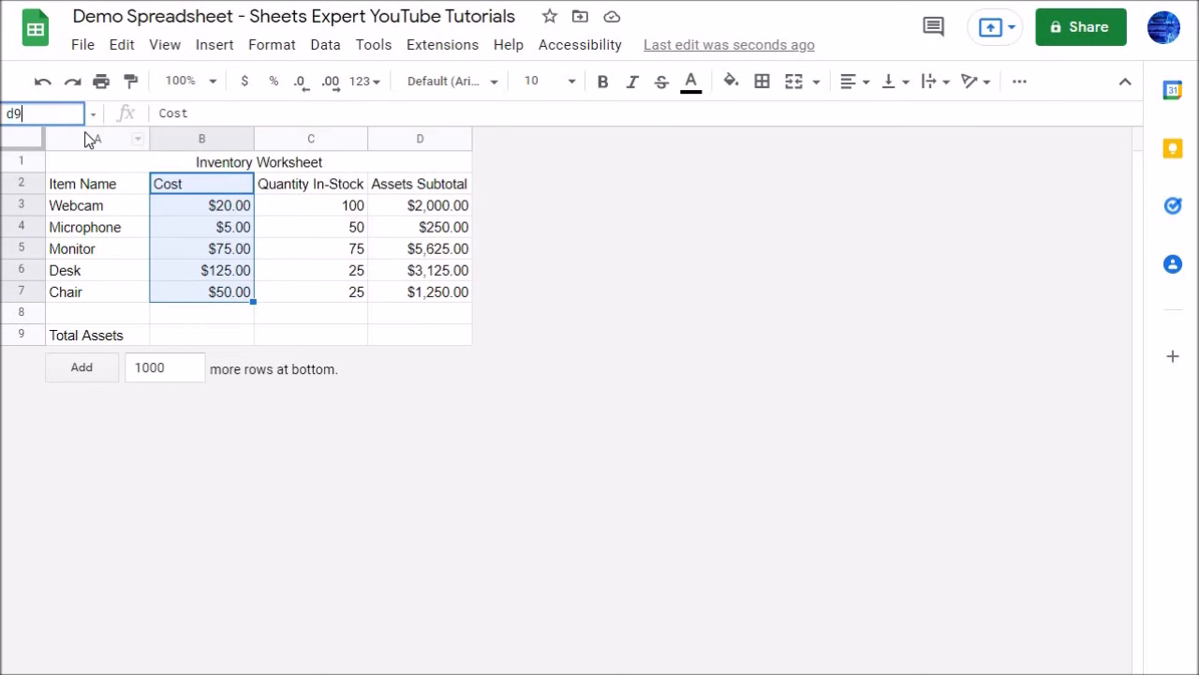
key(Return)
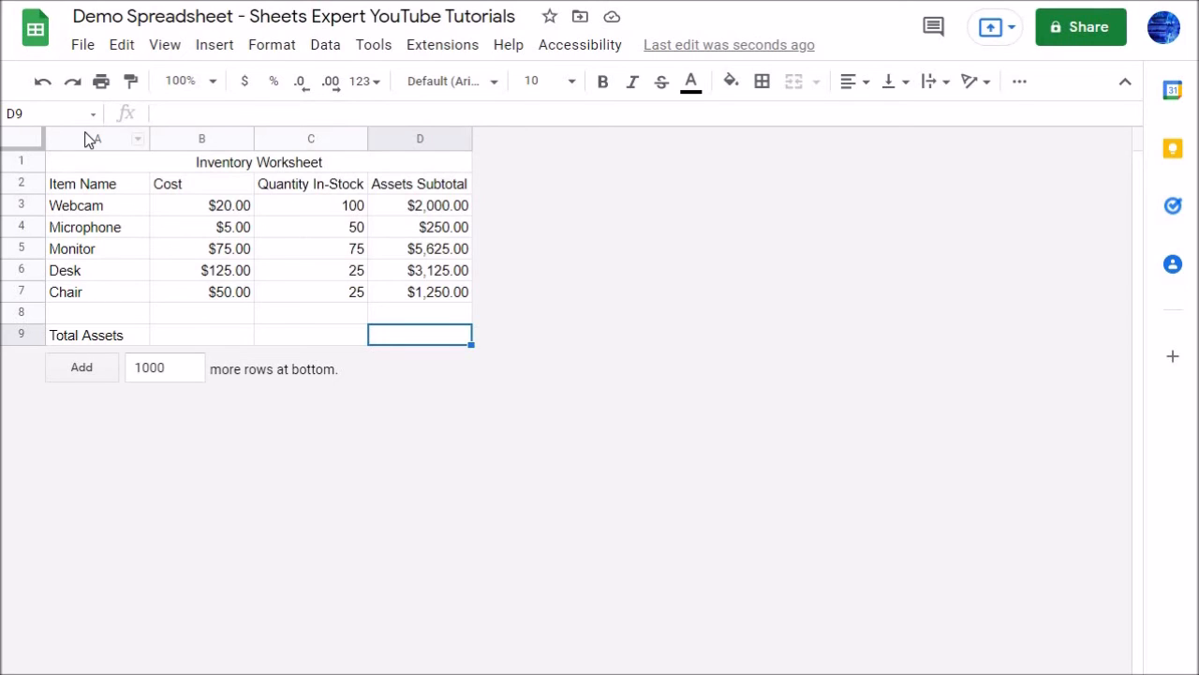
text(=)
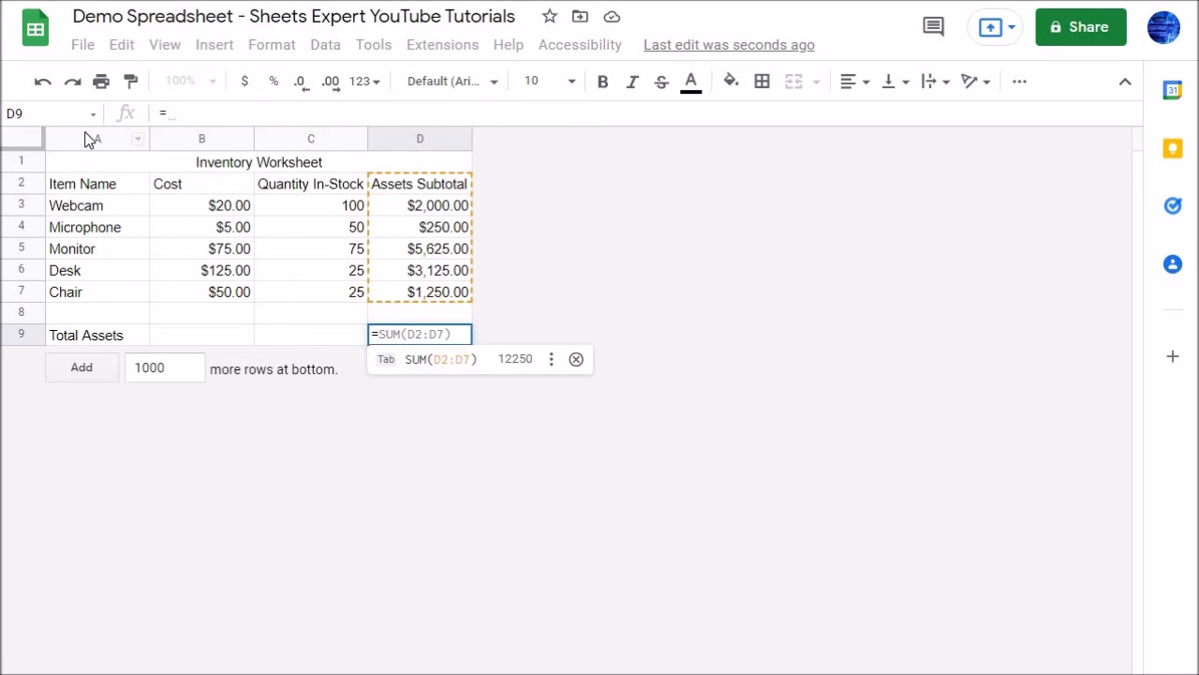
key(Tab)
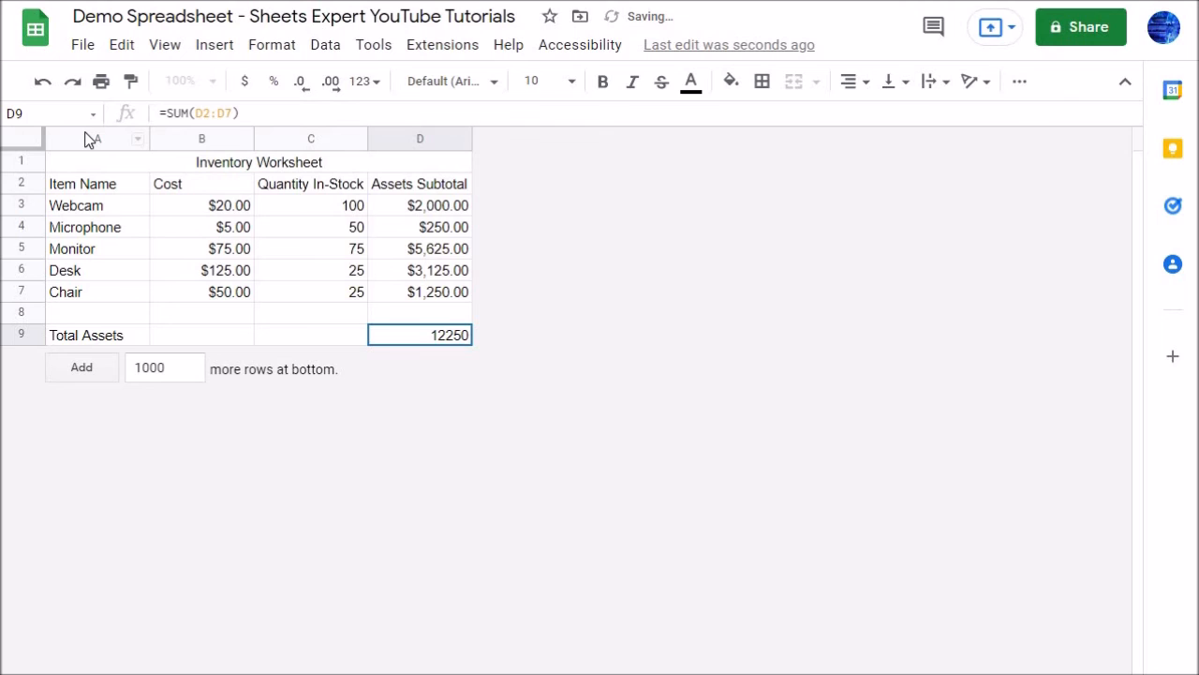
Copy the currency formatting from cell D7 onto the total in cell D9.
click(410, 296)
click(131, 81)
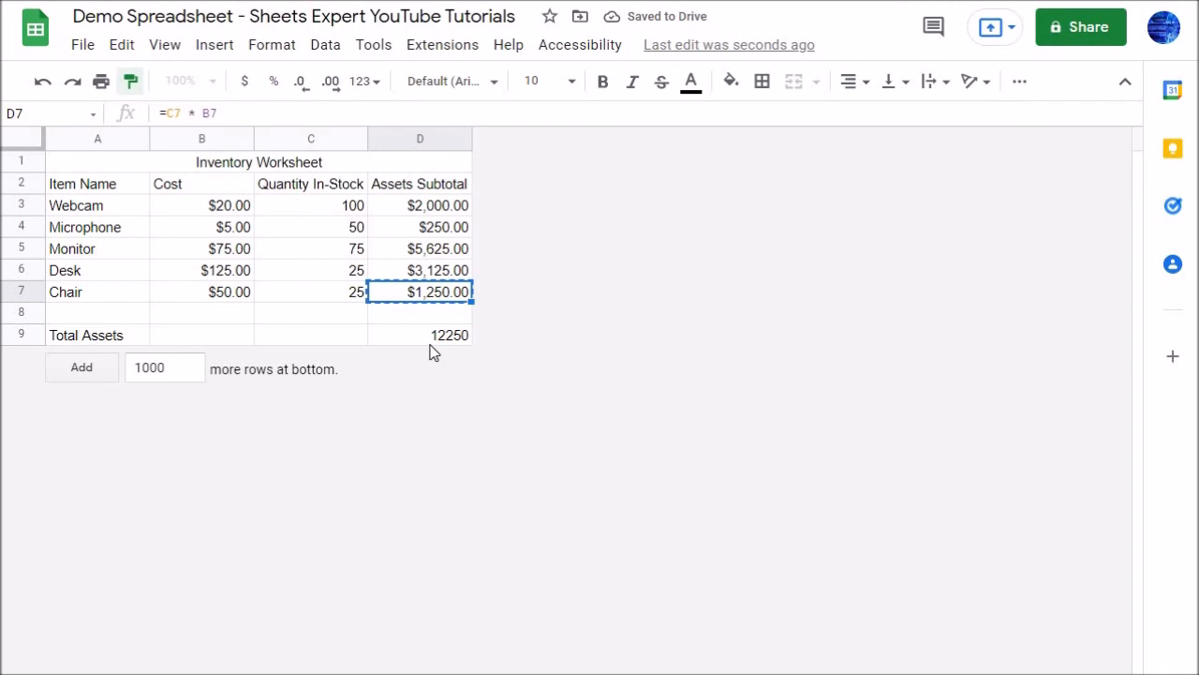
click(422, 339)
click(339, 339)
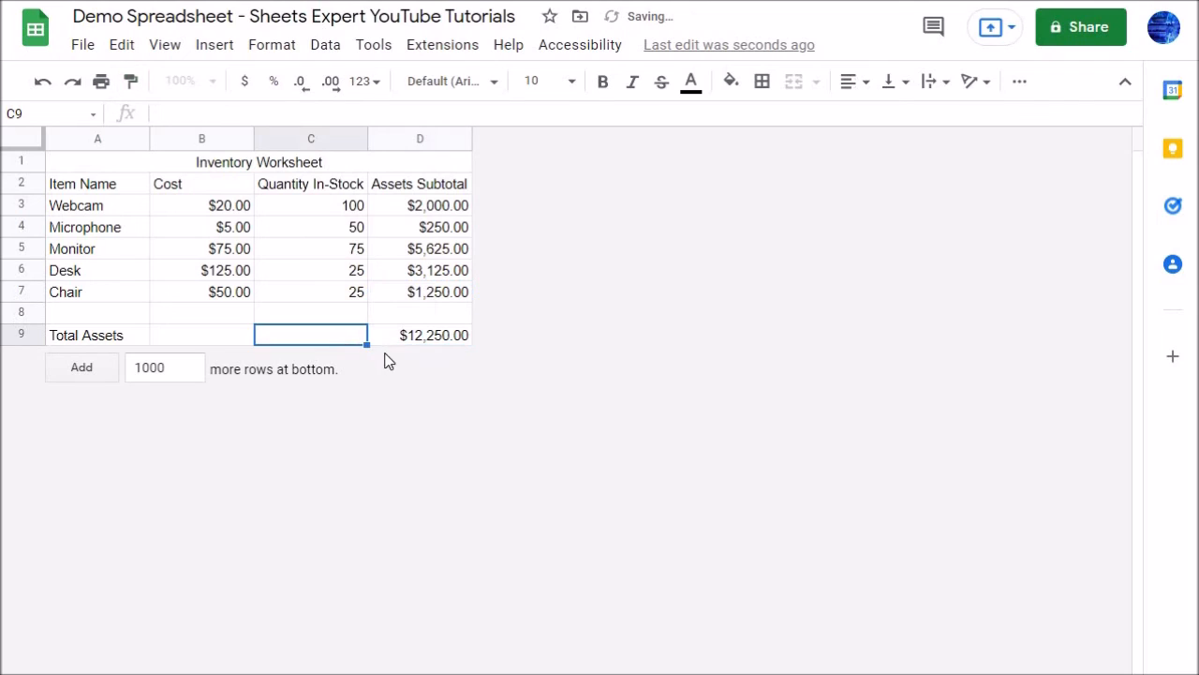